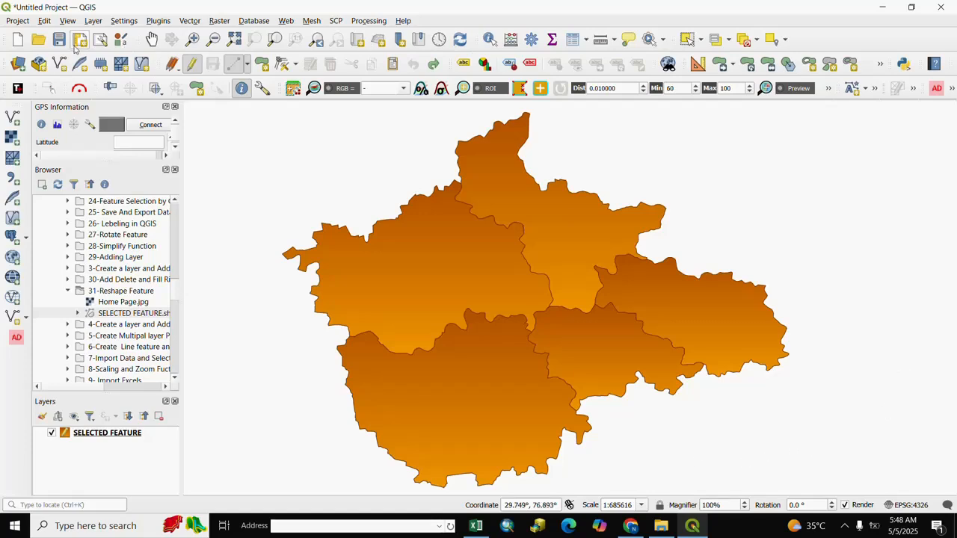
Use Reshape Features to cut the northwestern part off the western polygon along a curved line from its southwest edge to its north edge
click(45, 22)
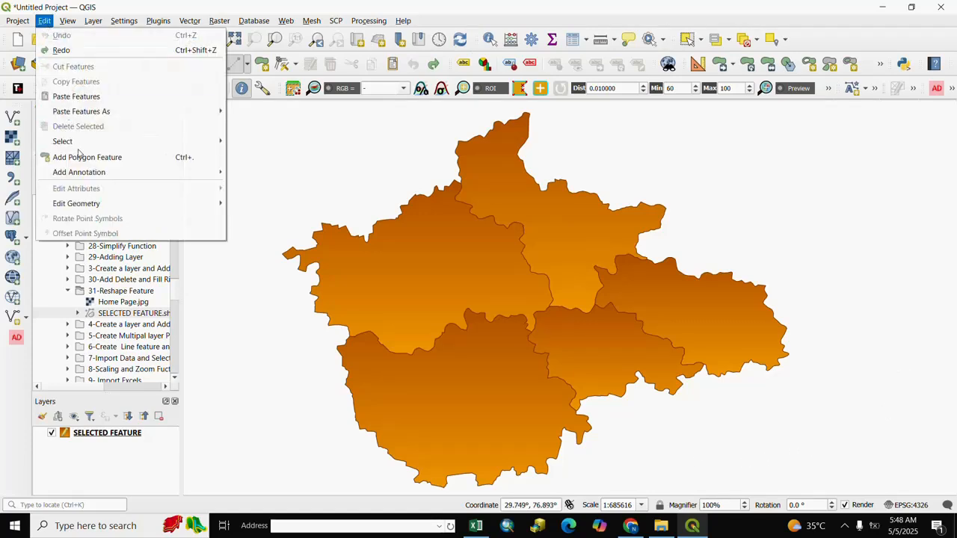
mouse_move(86, 206)
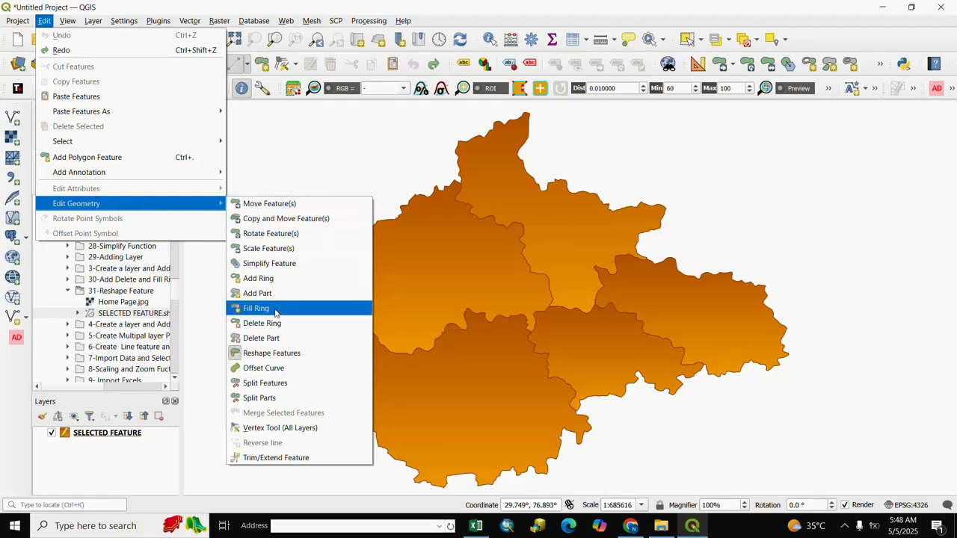
click(273, 355)
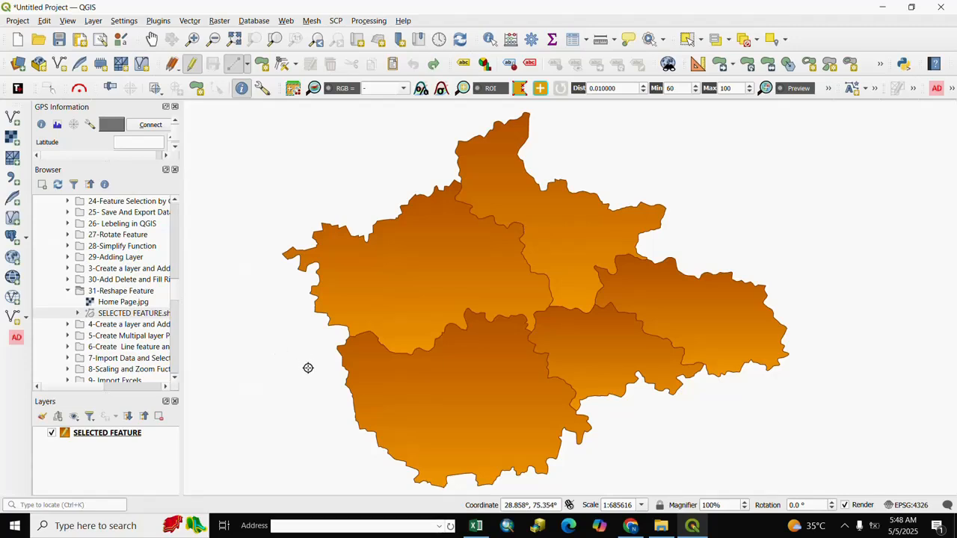
click(305, 368)
click(348, 287)
click(357, 267)
click(369, 254)
click(383, 250)
click(417, 230)
click(427, 215)
click(427, 203)
right_click(424, 163)
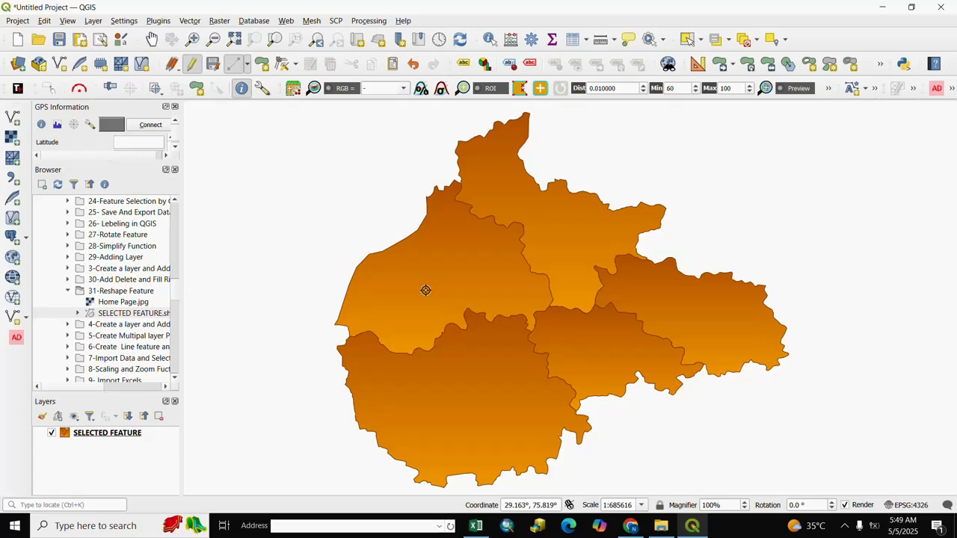
Reshape the western polygon outward to the west and northwest with a curved, irregular boundary that starts and ends inside the polygon
click(409, 299)
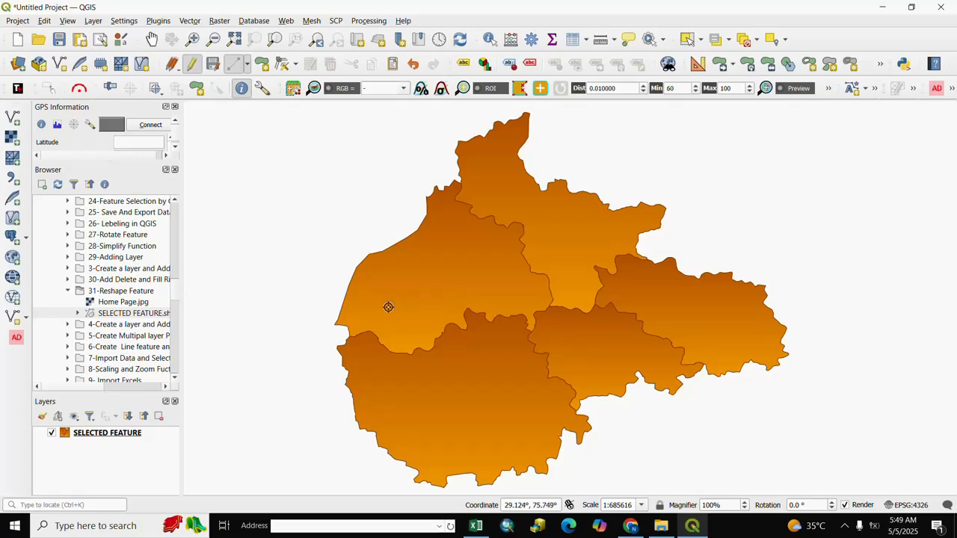
click(335, 335)
click(315, 337)
click(296, 338)
click(283, 335)
click(271, 325)
click(258, 314)
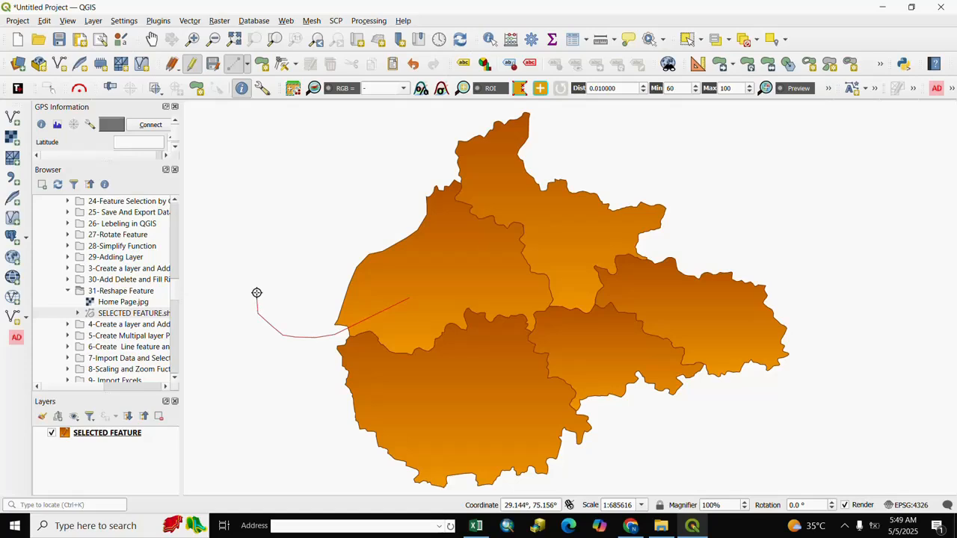
click(257, 284)
click(251, 275)
click(244, 259)
click(240, 246)
click(237, 235)
click(241, 223)
click(248, 212)
click(260, 201)
click(296, 193)
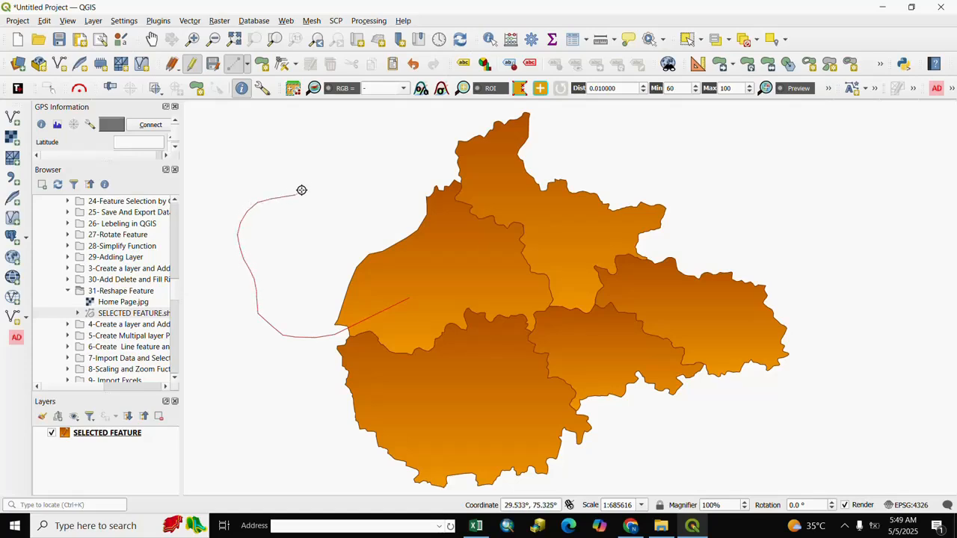
click(307, 166)
click(285, 135)
click(294, 127)
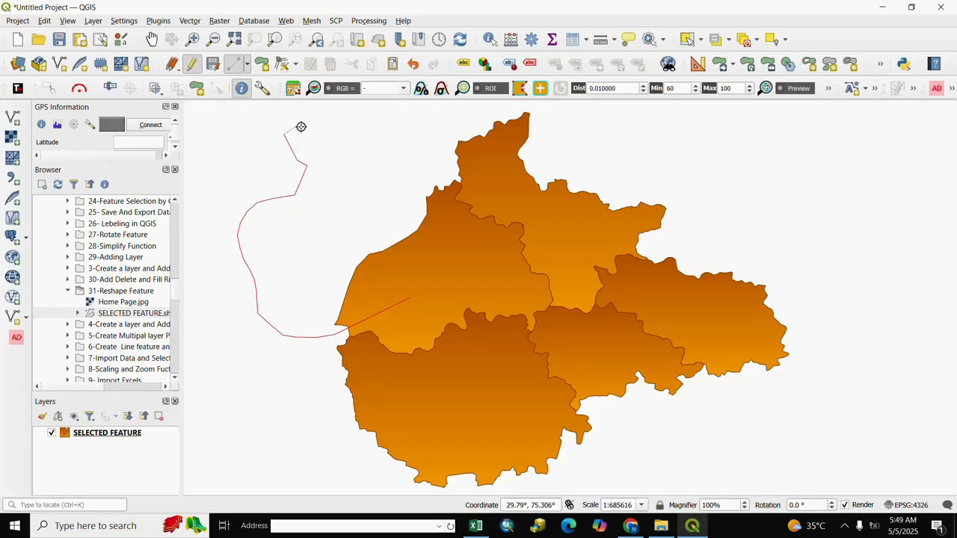
click(323, 127)
click(351, 142)
click(359, 165)
click(367, 177)
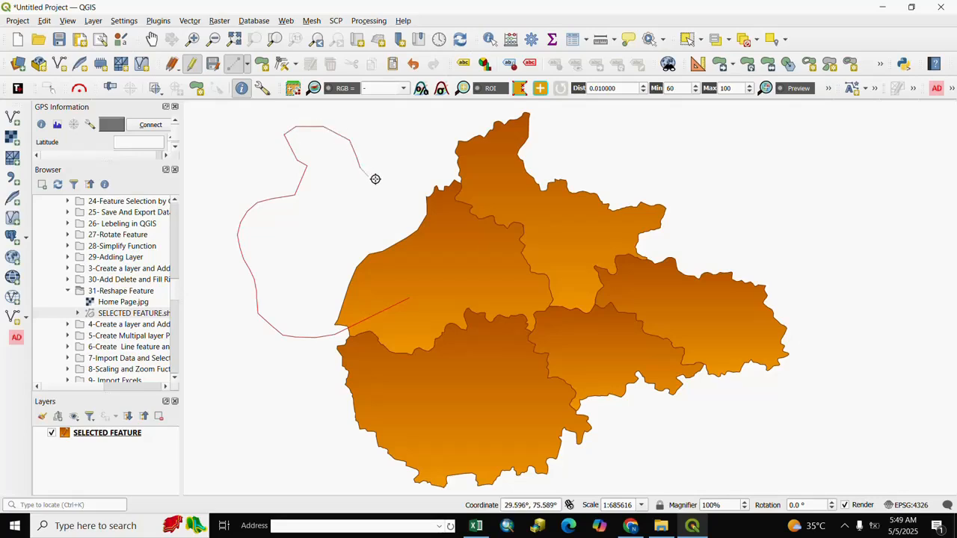
click(404, 193)
click(410, 204)
click(423, 196)
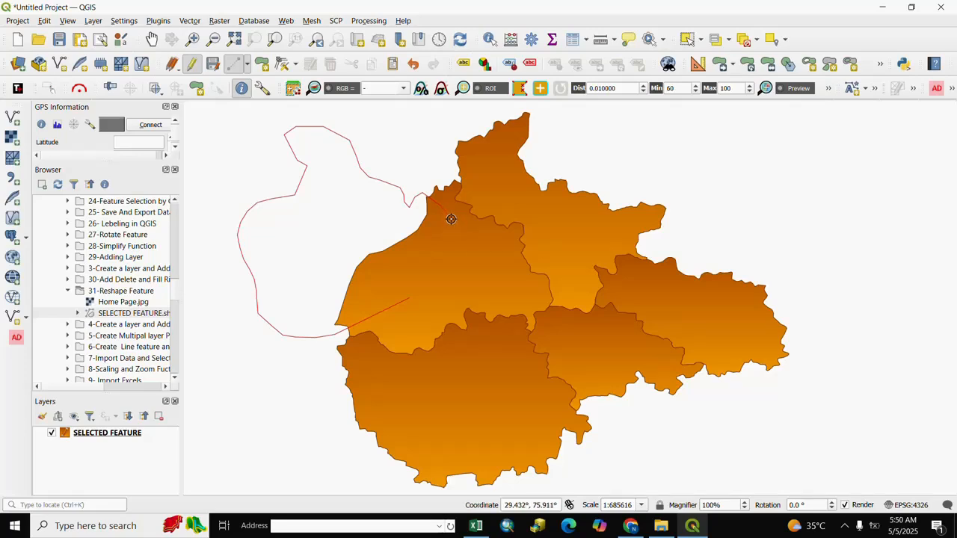
right_click(451, 219)
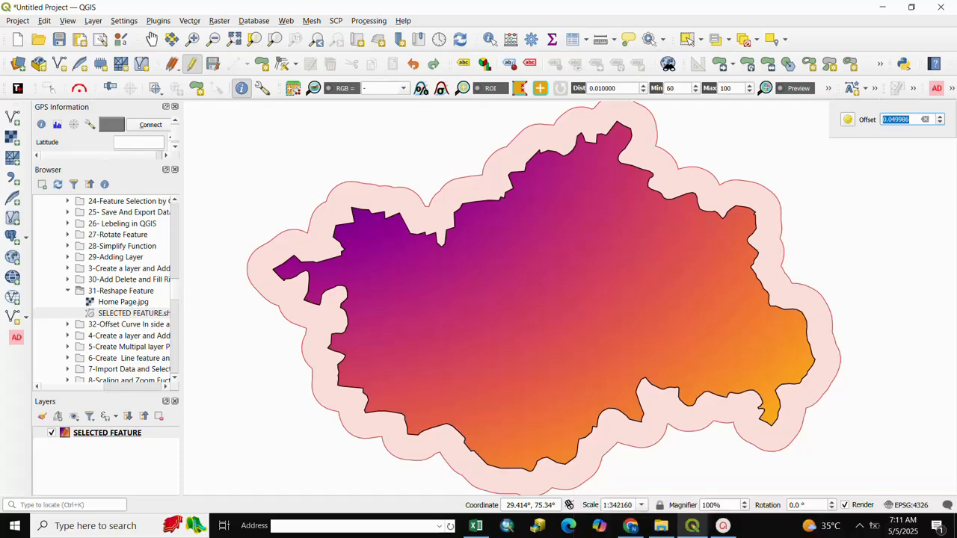
click(614, 396)
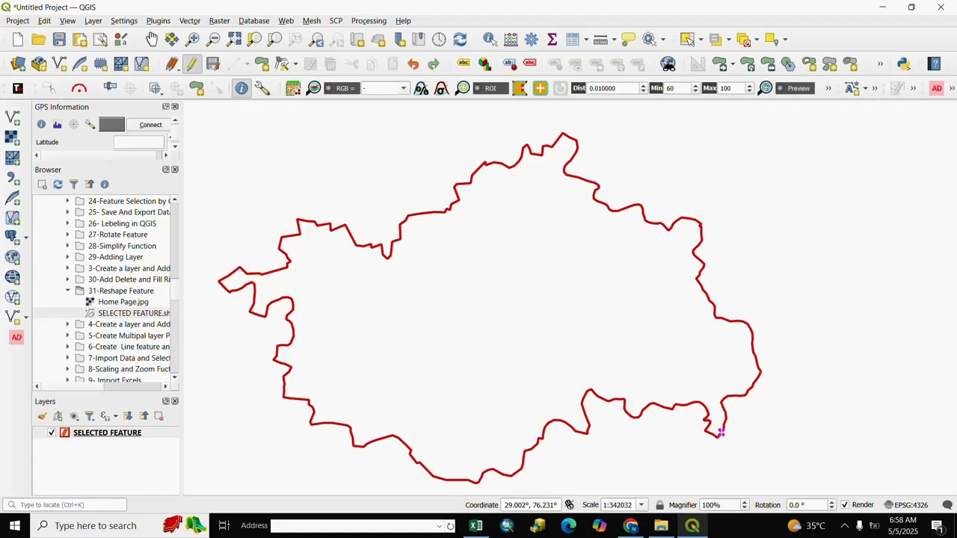
Use Offset Curve to offset the red-outlined polygon inward by about 0.078 degrees
click(43, 21)
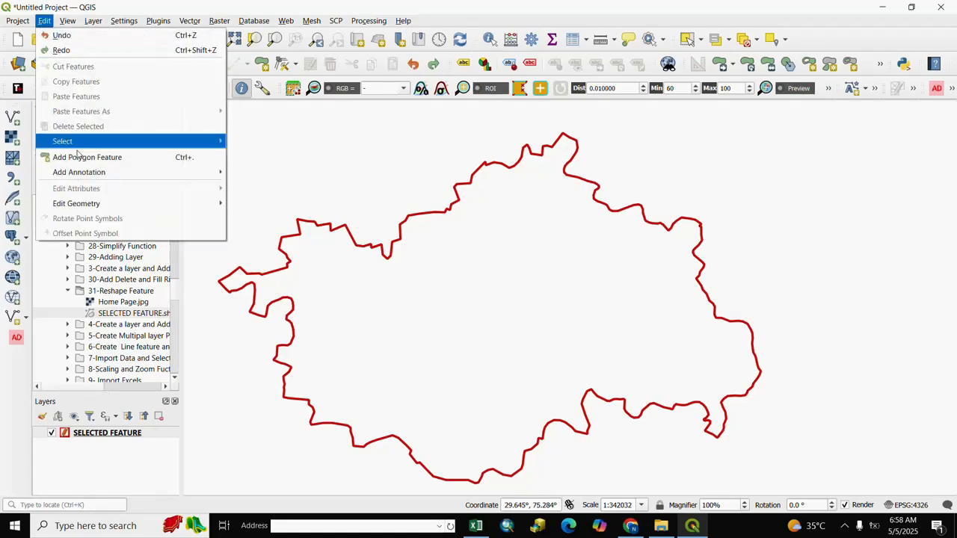
mouse_move(76, 207)
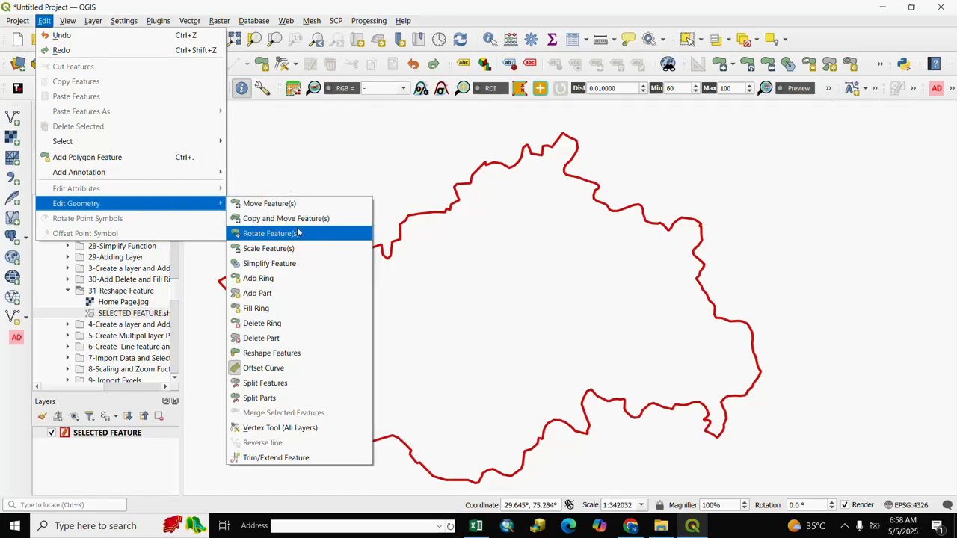
click(259, 371)
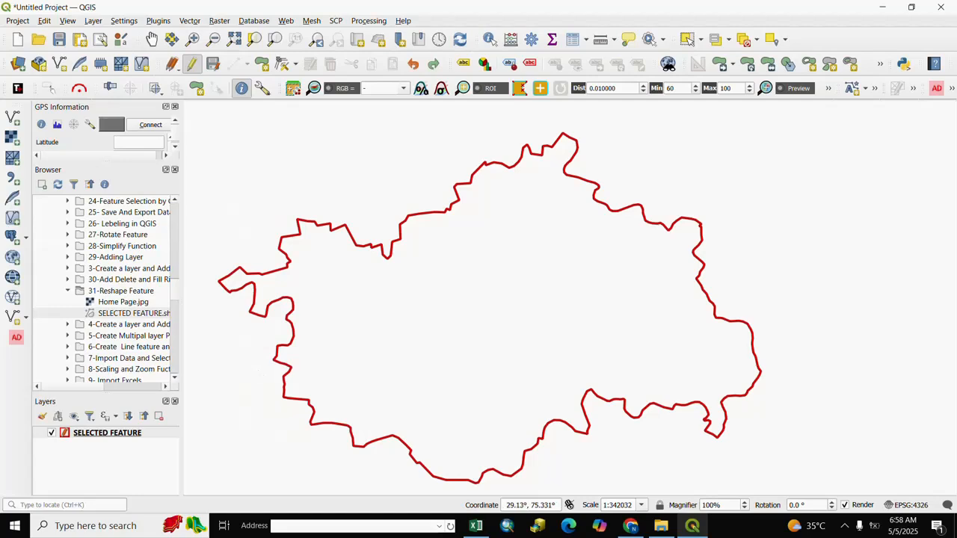
click(496, 321)
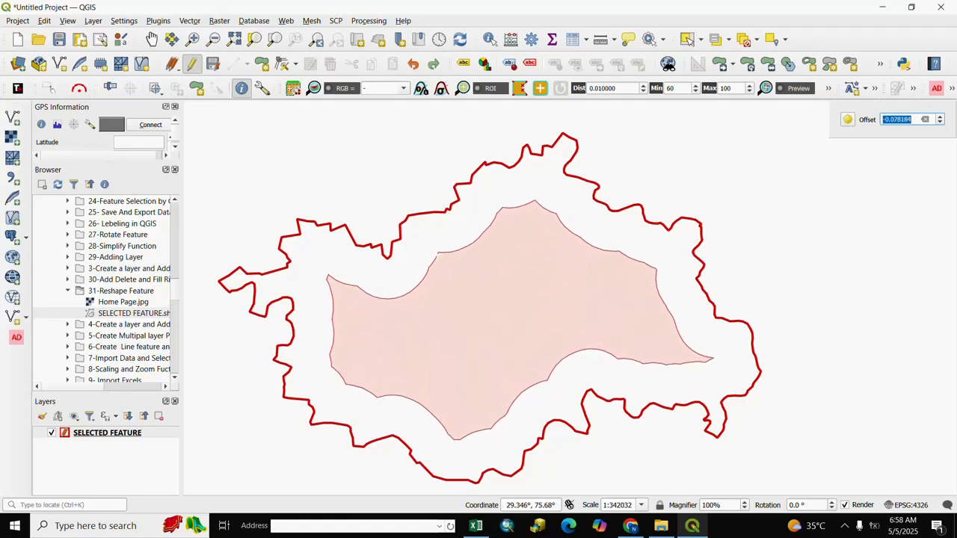
key(Return)
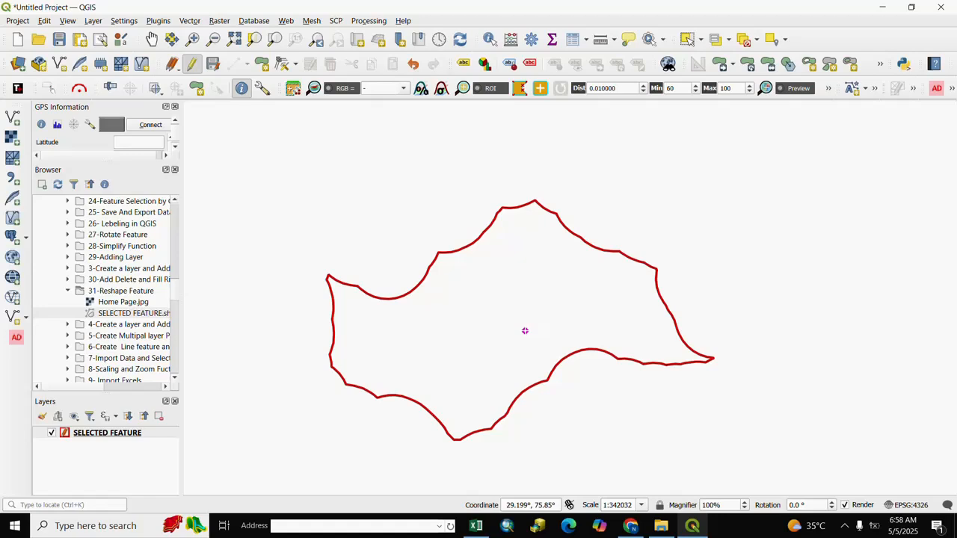
Offset the shrunken polygon outward by about 0.106 degrees with Offset Curve
click(44, 21)
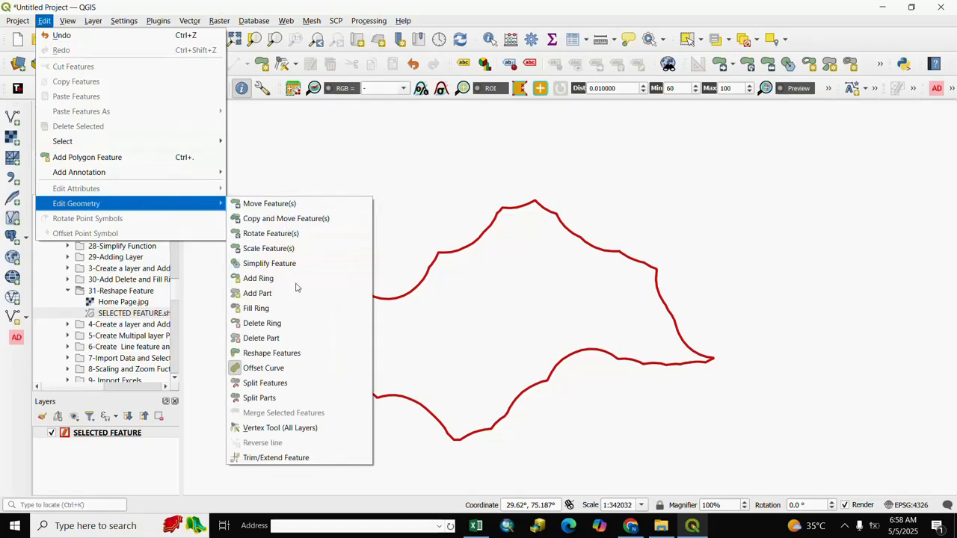
click(264, 369)
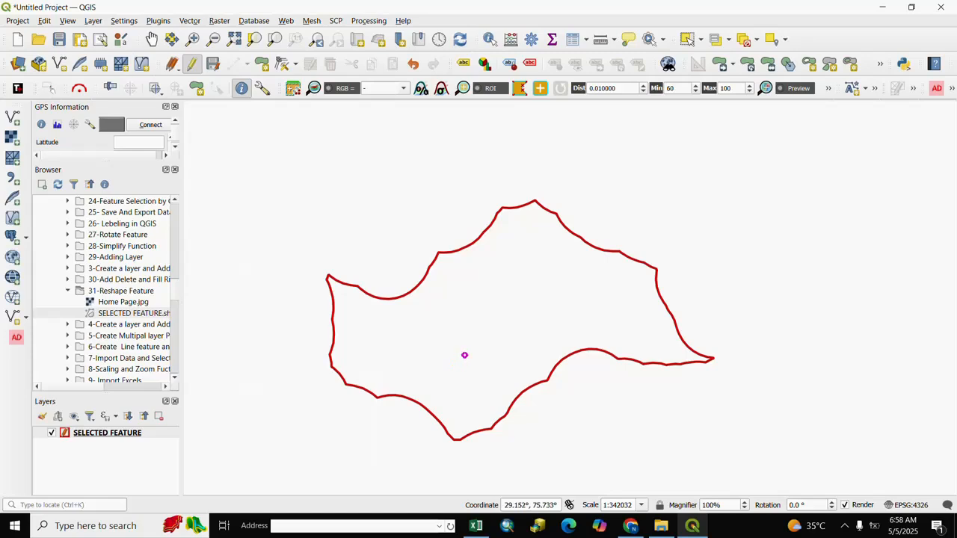
click(487, 322)
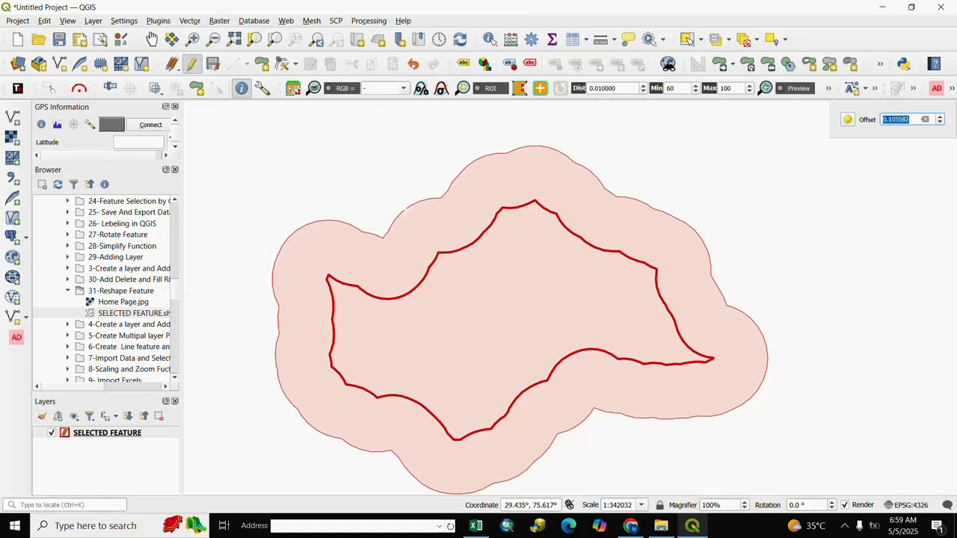
click(406, 211)
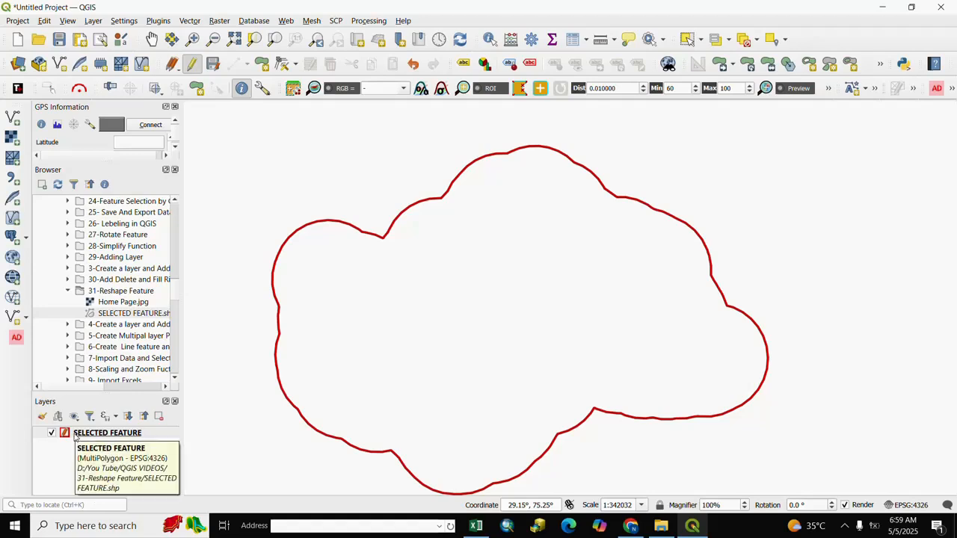
Open the symbology properties of the SELECTED FEATURE layer
click(75, 435)
right_click(75, 435)
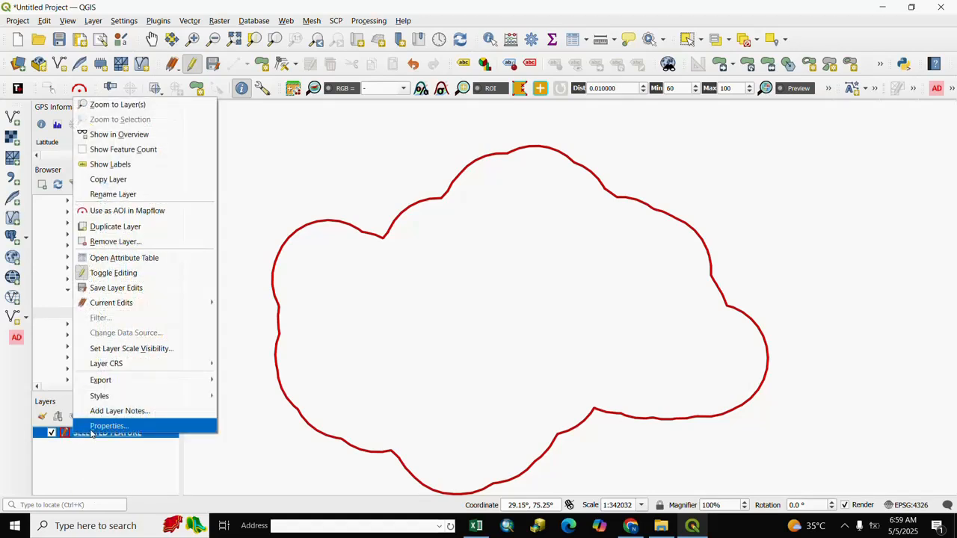
click(91, 431)
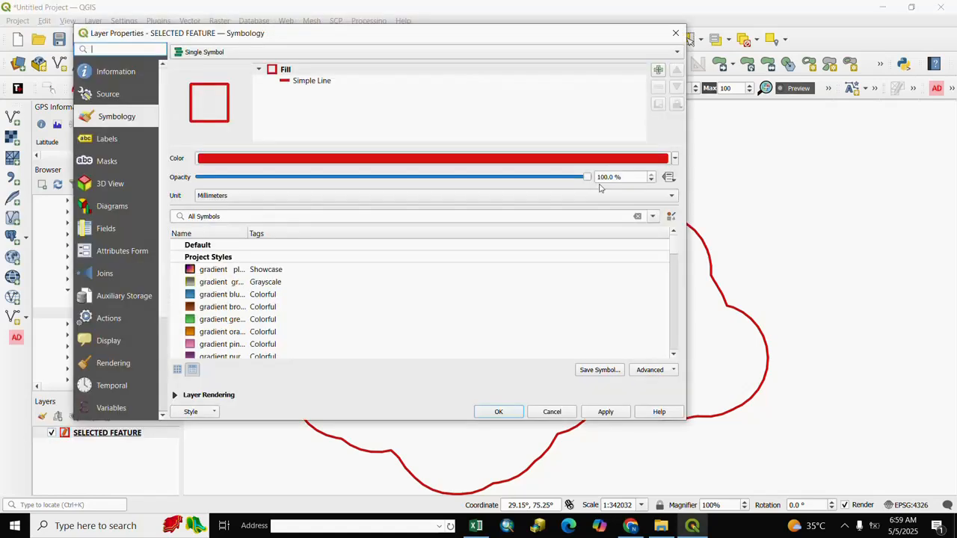
Try a green symbol colour and the gradient blue fill preset for the layer
click(675, 160)
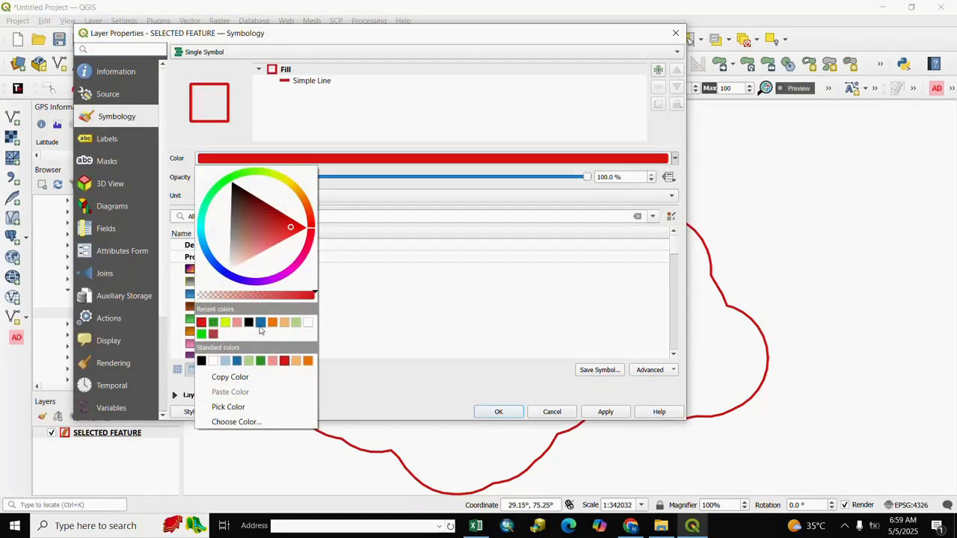
click(213, 323)
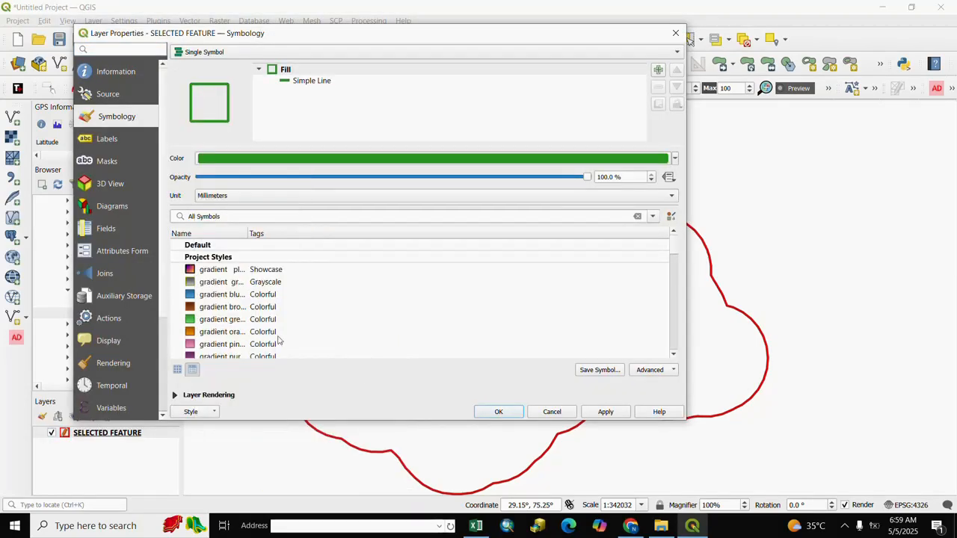
click(211, 297)
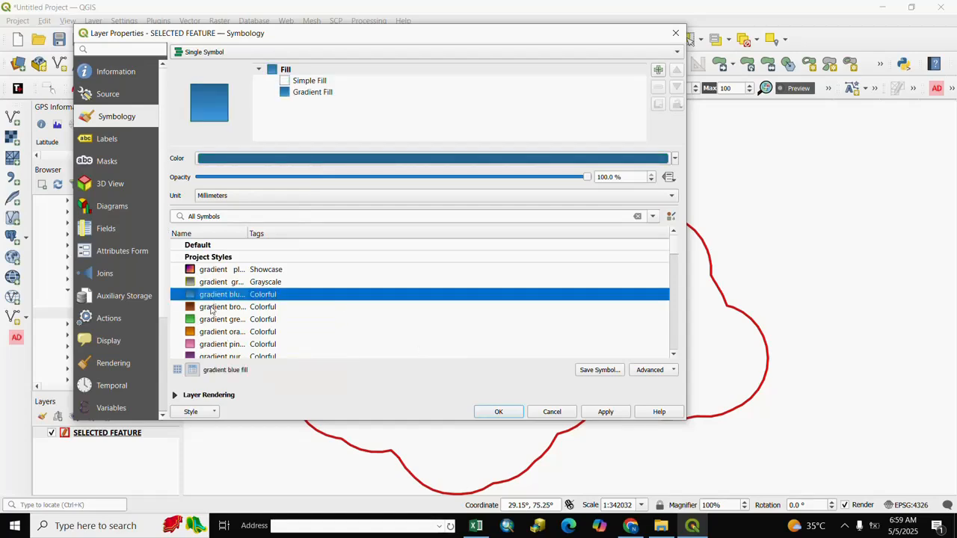
Apply the gradient orange fill preset to the SELECTED FEATURE layer and close its properties
scroll(211, 301, down, 1)
click(211, 297)
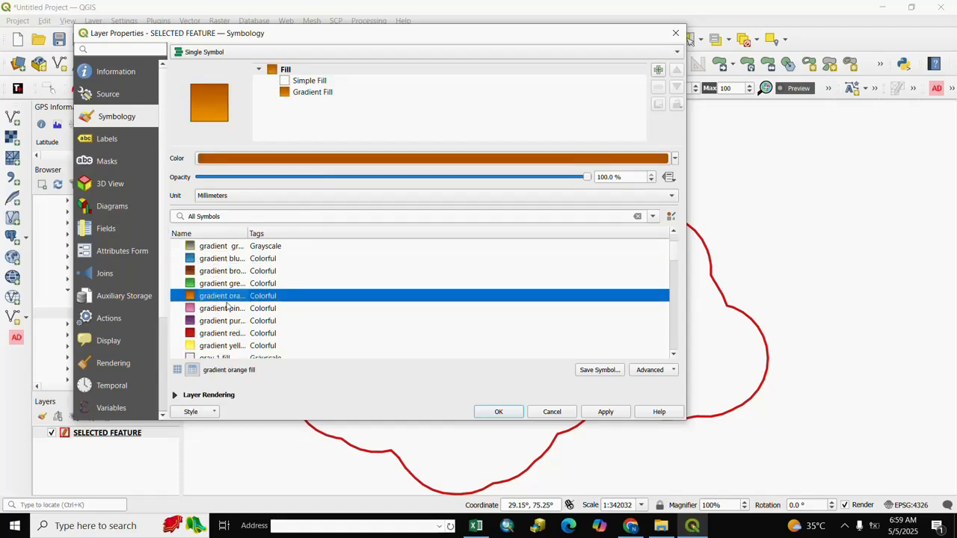
click(607, 414)
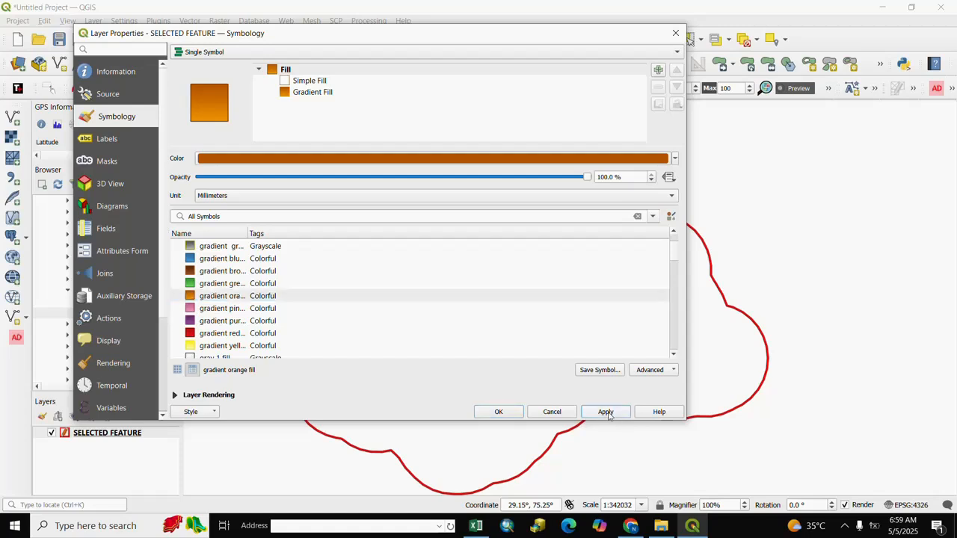
click(498, 412)
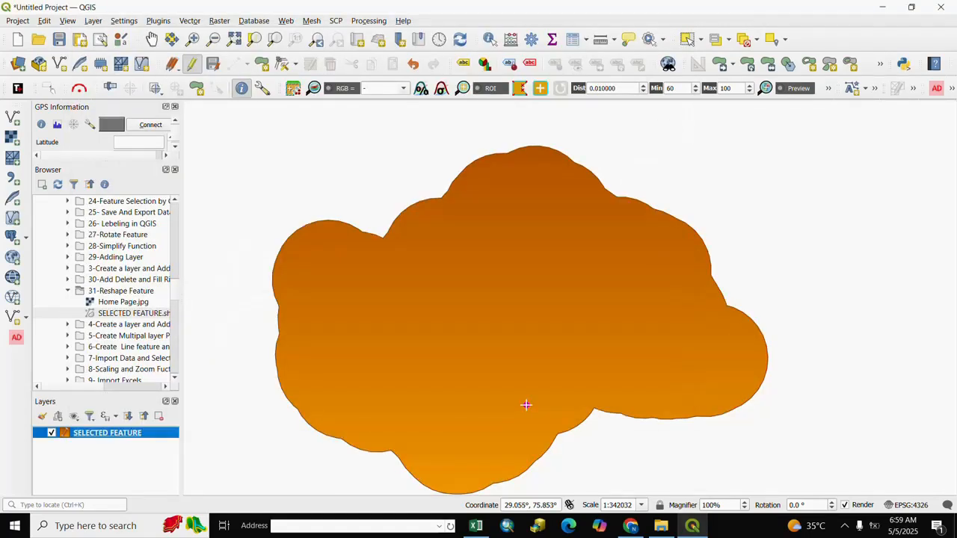